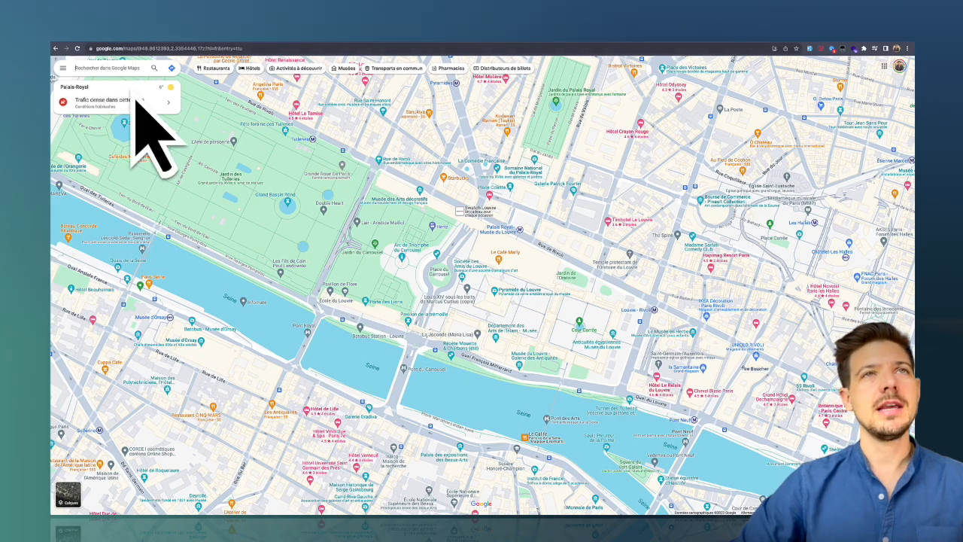
Search Google Maps for "le louvre" and centre the map on the Musée du Louvre
left_click_drag(293, 280, 455, 330)
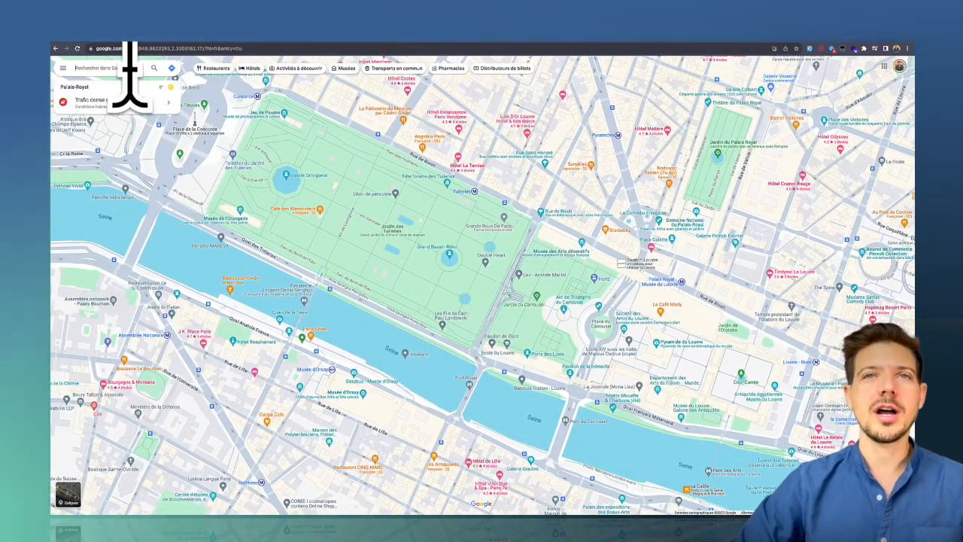
left_click_drag(348, 241, 318, 189)
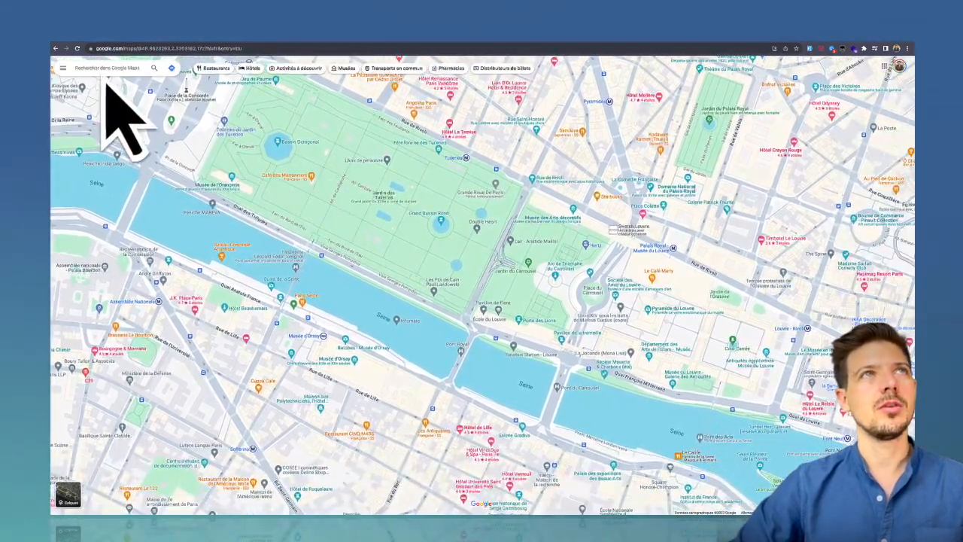
left_click(98, 67)
type("le")
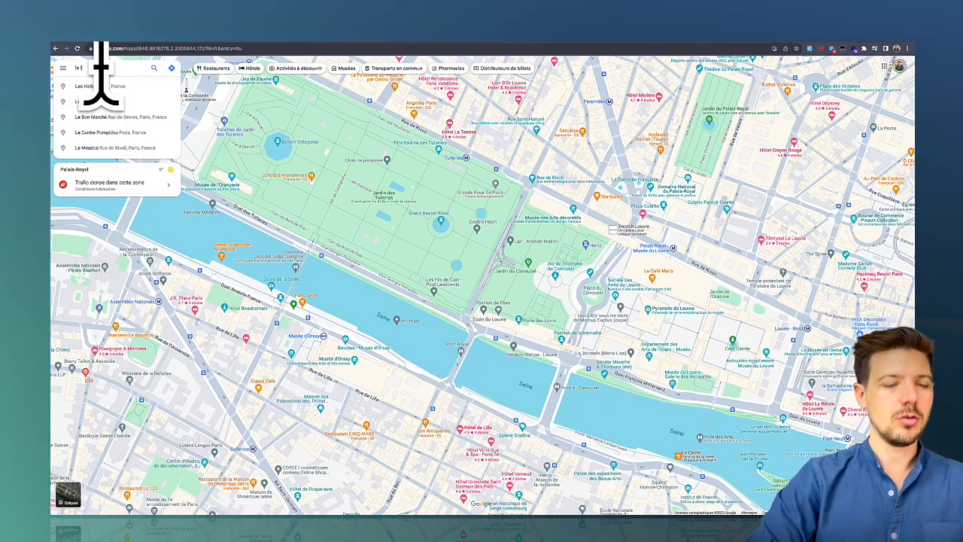
type(" louvre")
key("Return")
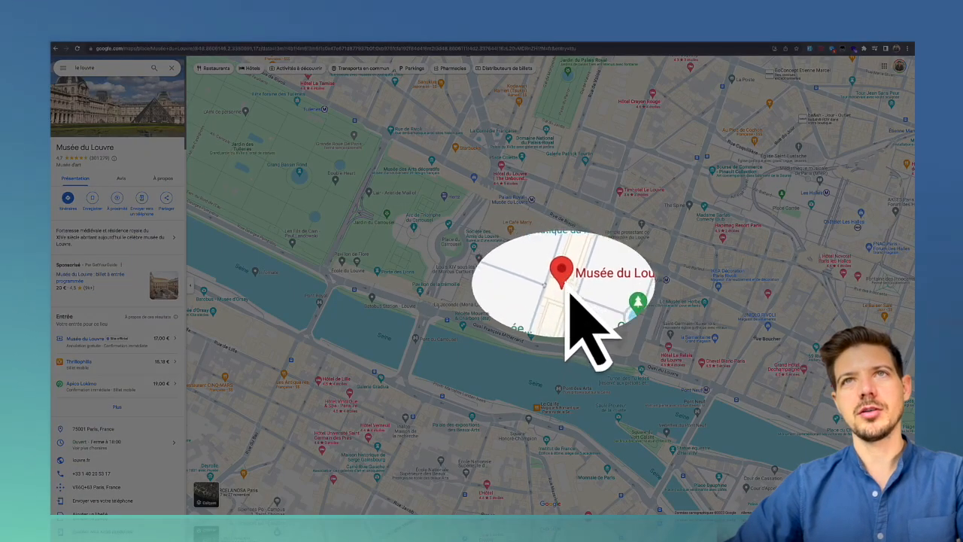
left_click_drag(579, 301, 530, 290)
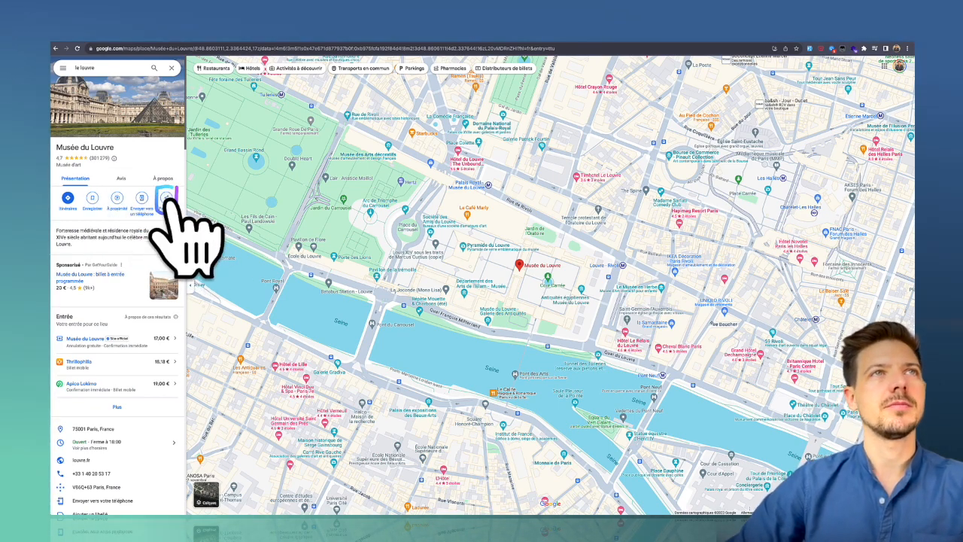
Open the sharing options for the Musée du Louvre and copy the HTML code for embedding its map
left_click(166, 198)
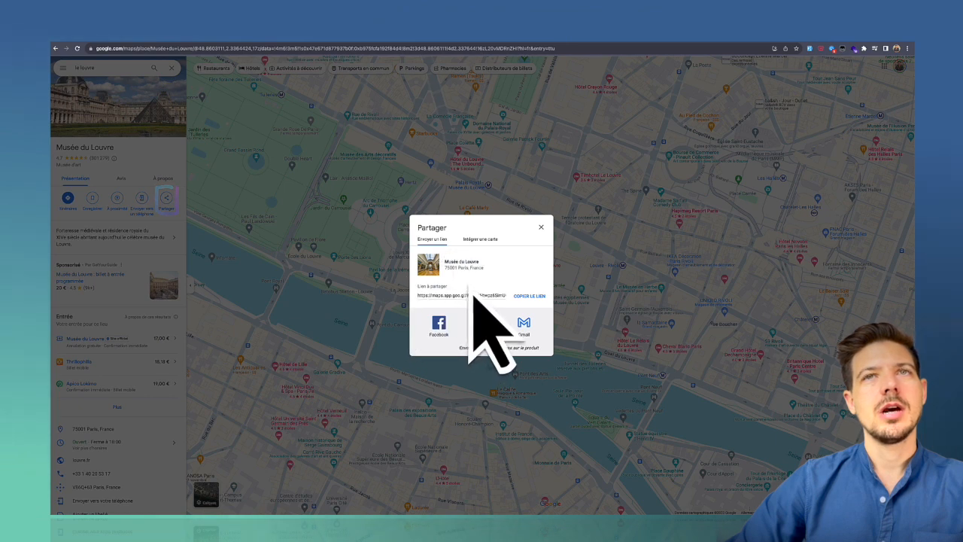
mouse_move(540, 286)
left_mouse_down()
mouse_move(512, 292)
mouse_move(545, 305)
mouse_move(544, 288)
left_mouse_up()
left_click(526, 295)
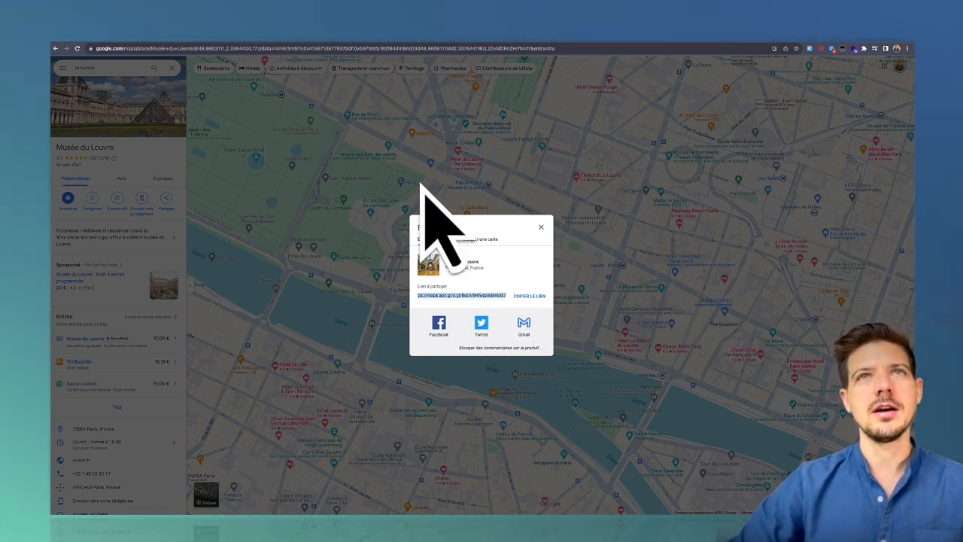
left_click(475, 239)
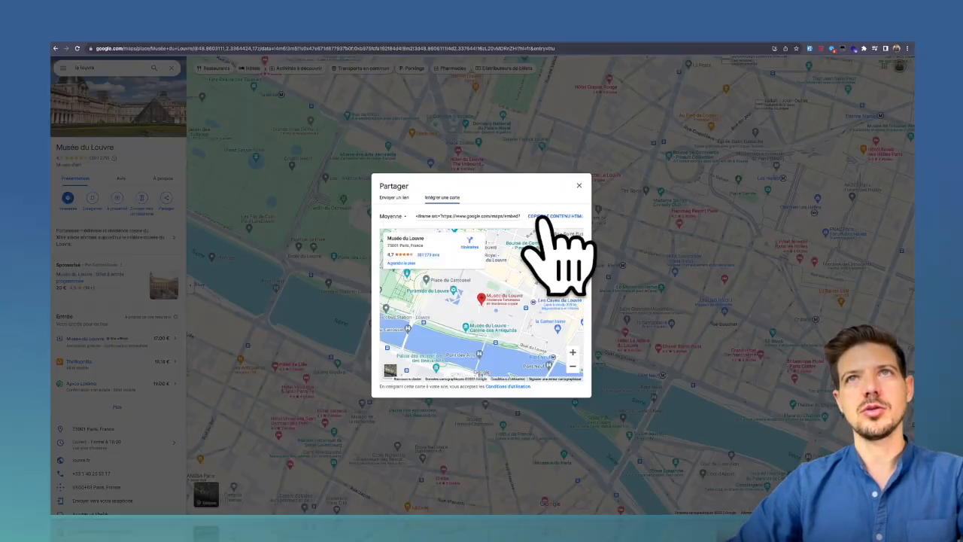
left_click(542, 216)
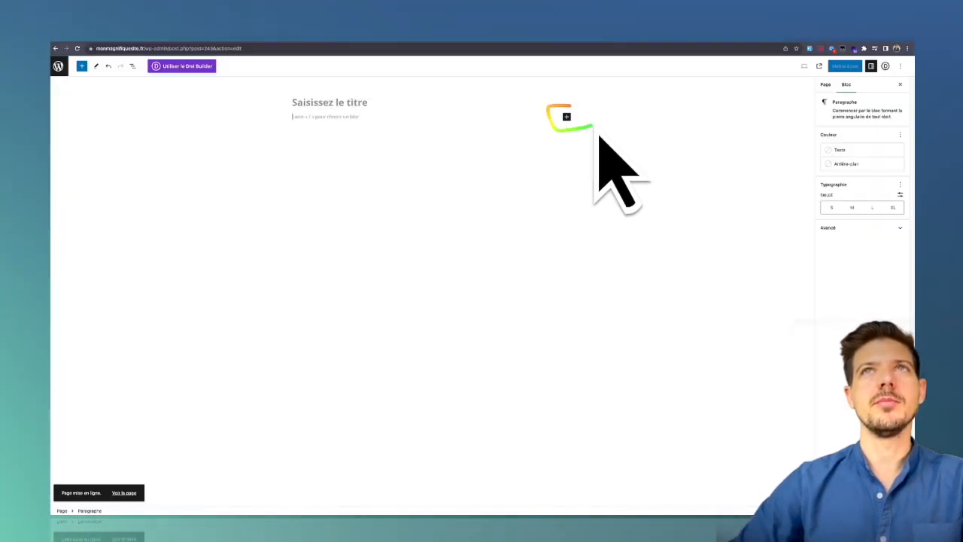
In the WordPress page editor, add a custom HTML block, paste the copied map embed code into it and preview the map
left_click(567, 116)
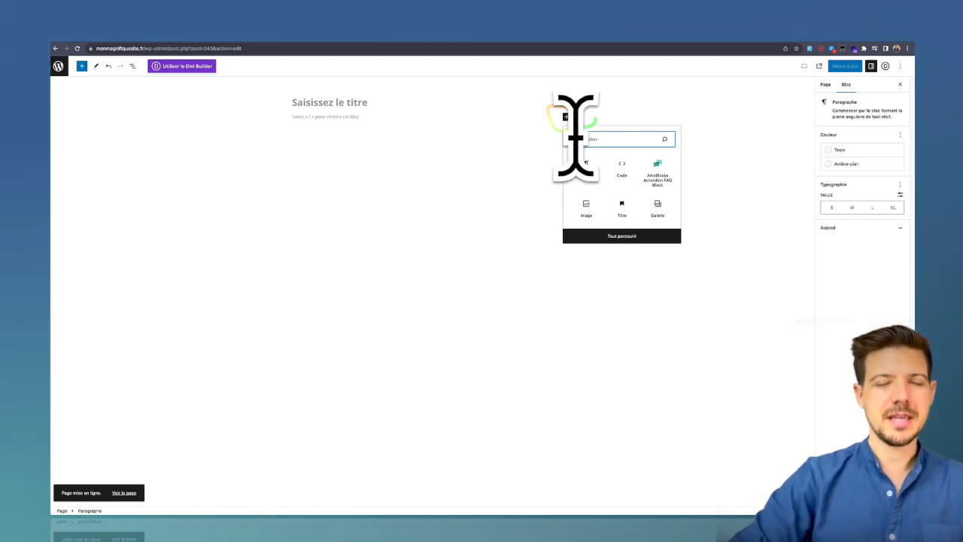
type("code")
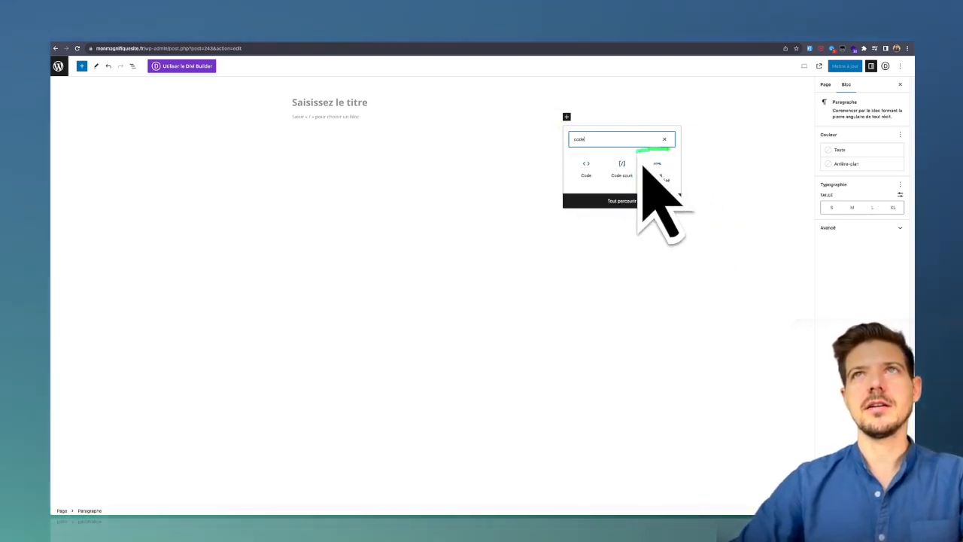
left_click(659, 171)
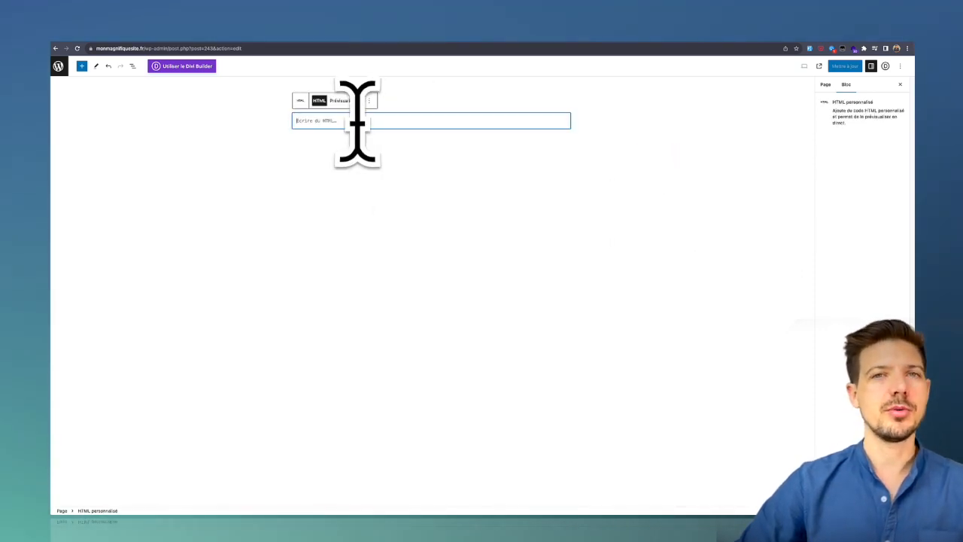
key("super+v")
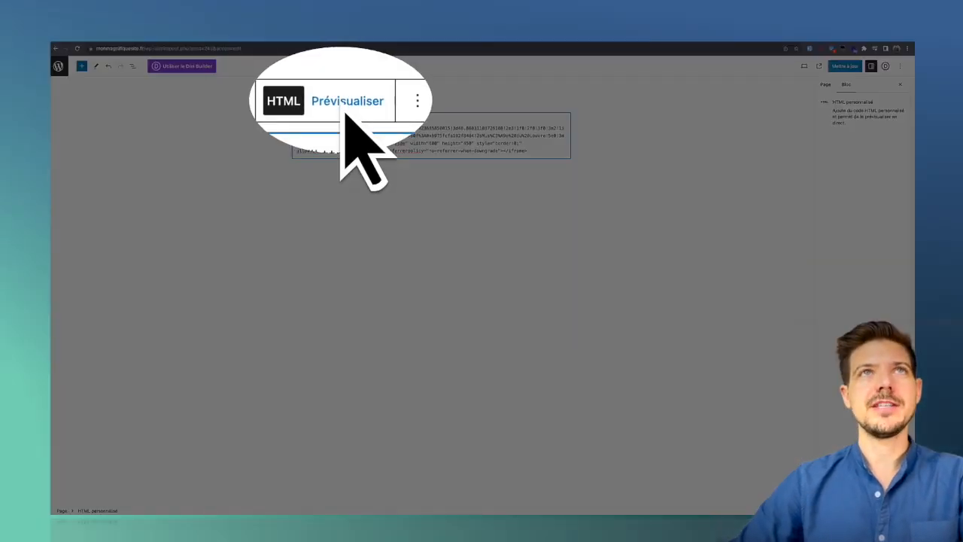
left_click(343, 101)
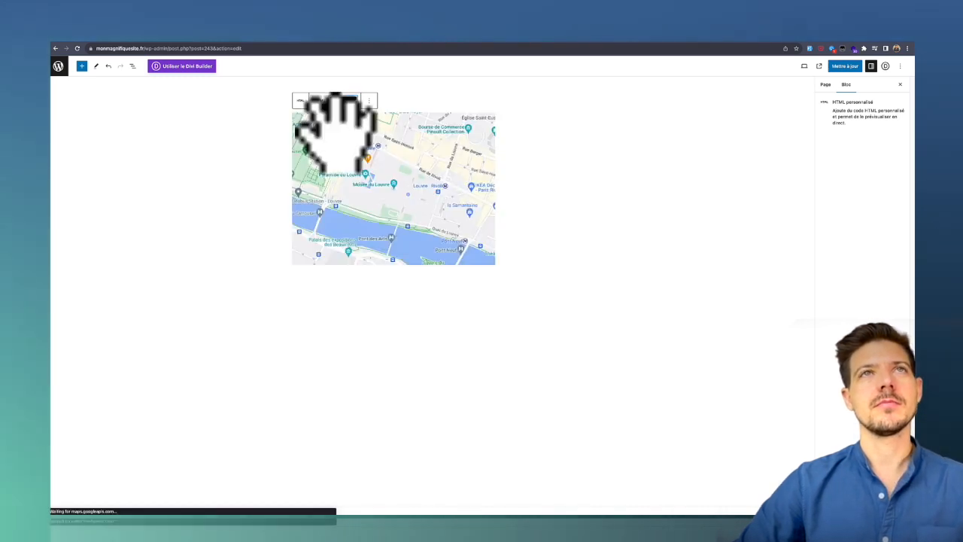
mouse_move(412, 207)
left_mouse_down()
mouse_move(456, 258)
mouse_move(386, 233)
mouse_move(398, 210)
mouse_move(402, 219)
left_mouse_up()
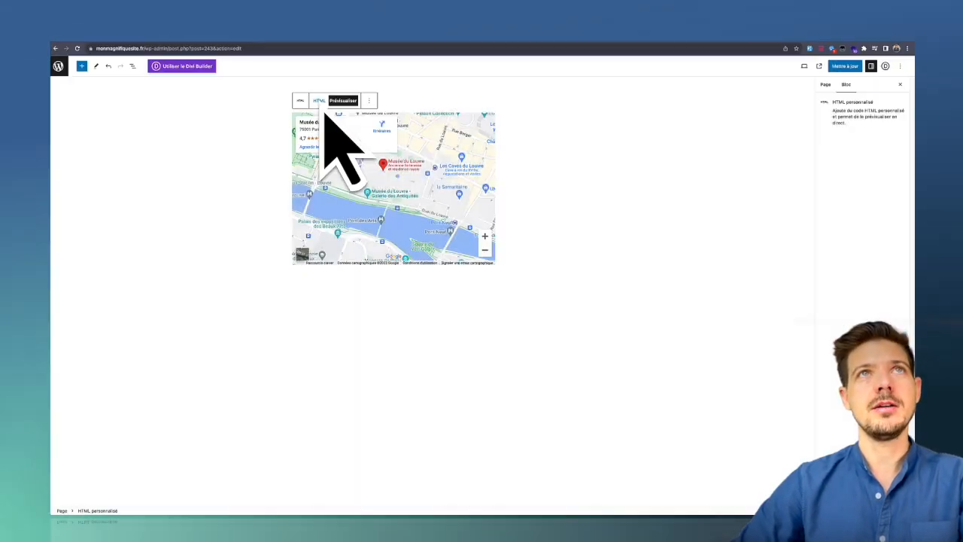
Set the iframe width in the map's HTML code to 1200 and preview the full extent of the map
left_click(319, 100)
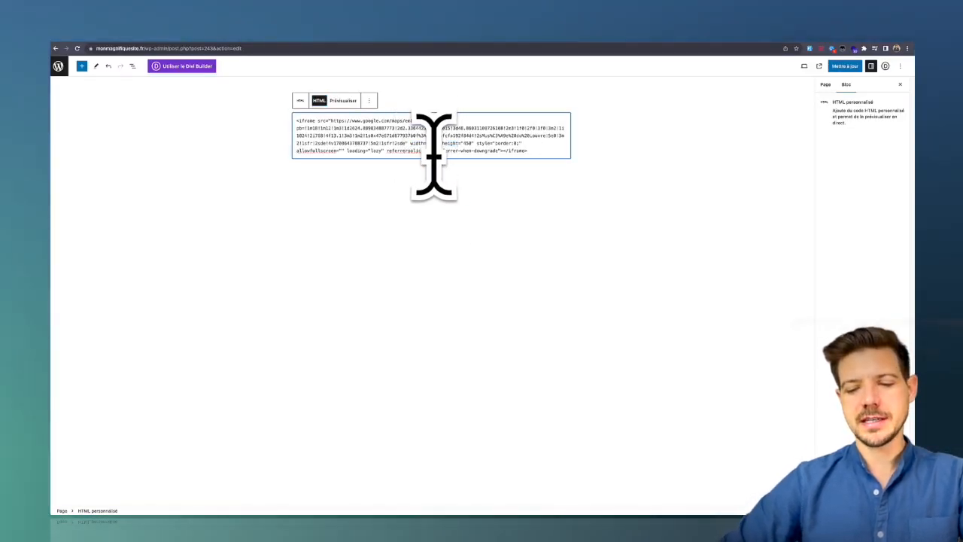
type("100%")
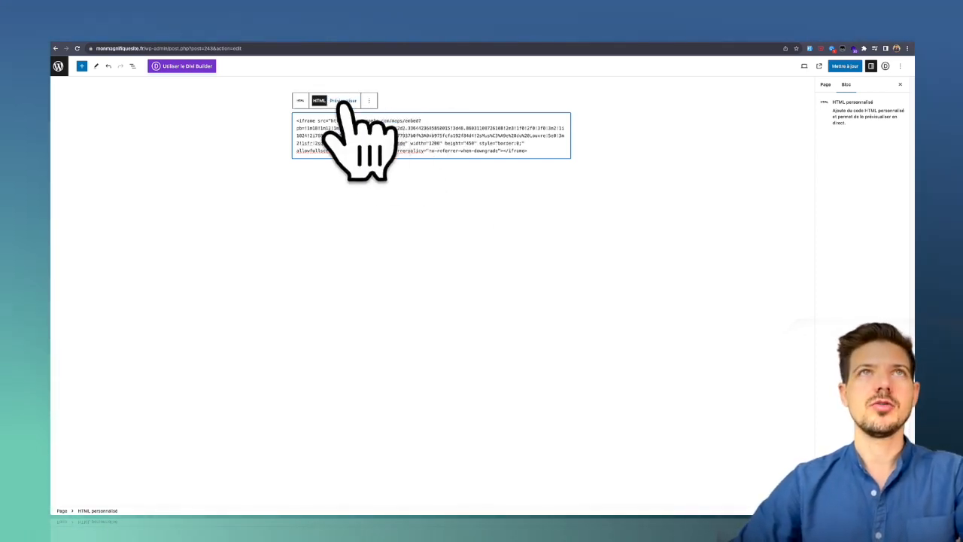
left_click(344, 101)
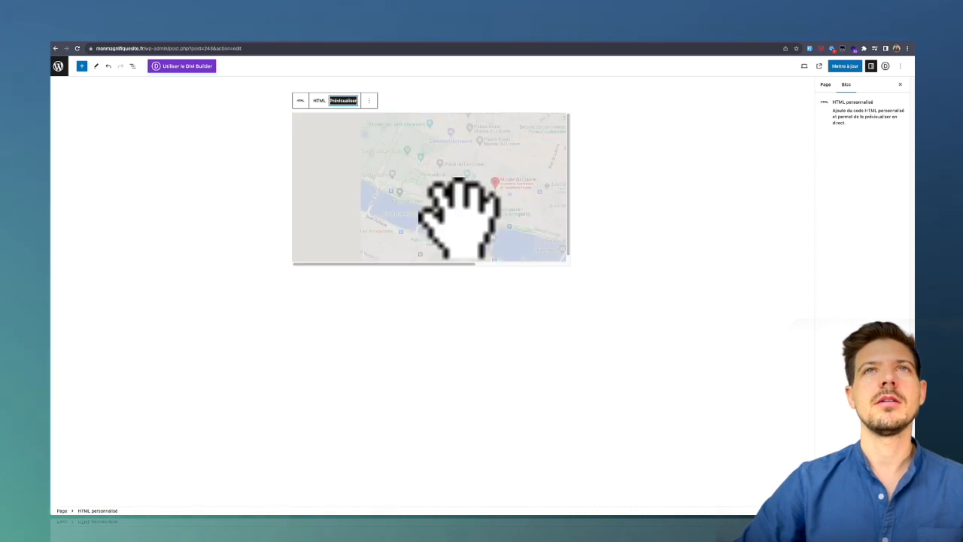
scroll(455, 207, "right", 3)
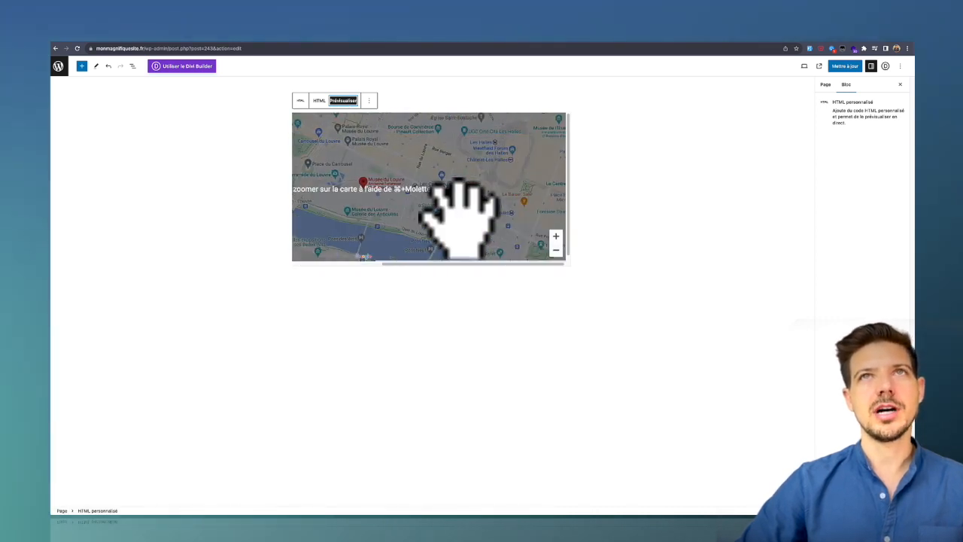
scroll(347, 199, "left", 3)
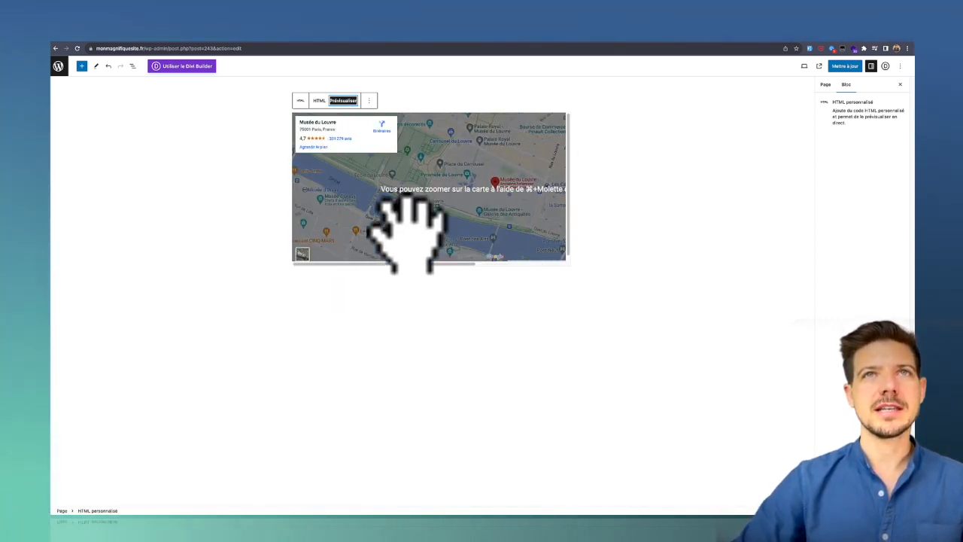
left_click_drag(415, 277, 511, 273)
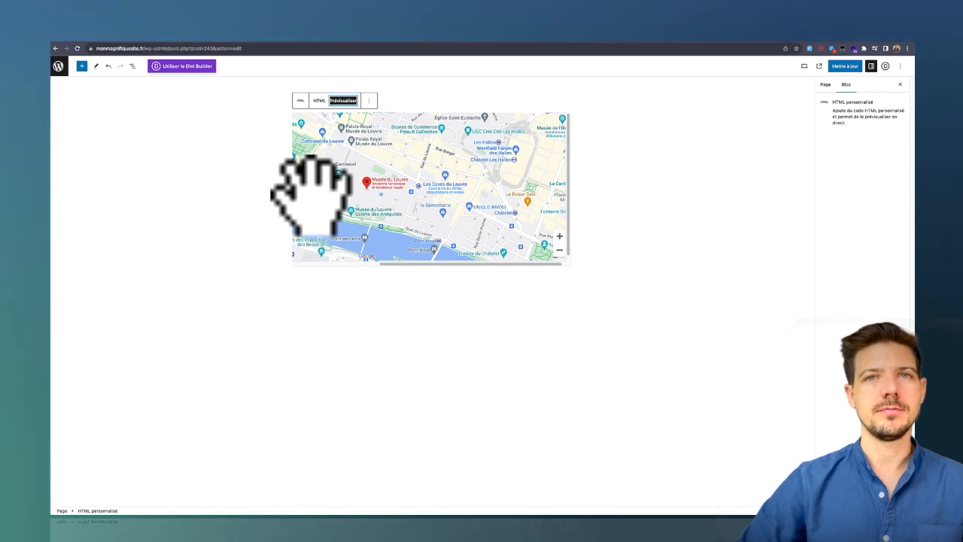
Set the iframe width in the map's HTML code to 100% and preview the map
left_click(319, 101)
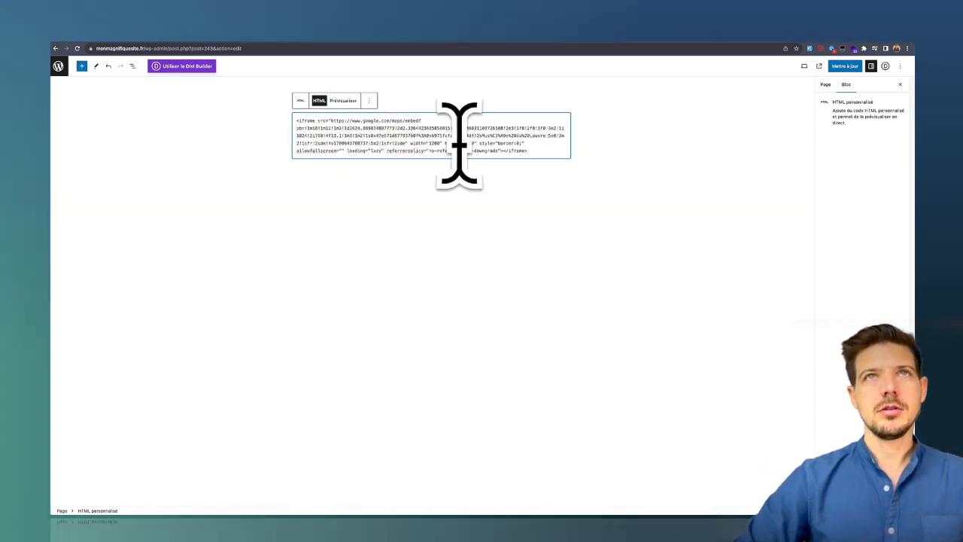
key("Right")
key("Right")
key("BackSpace")
key("Right")
key("Right")
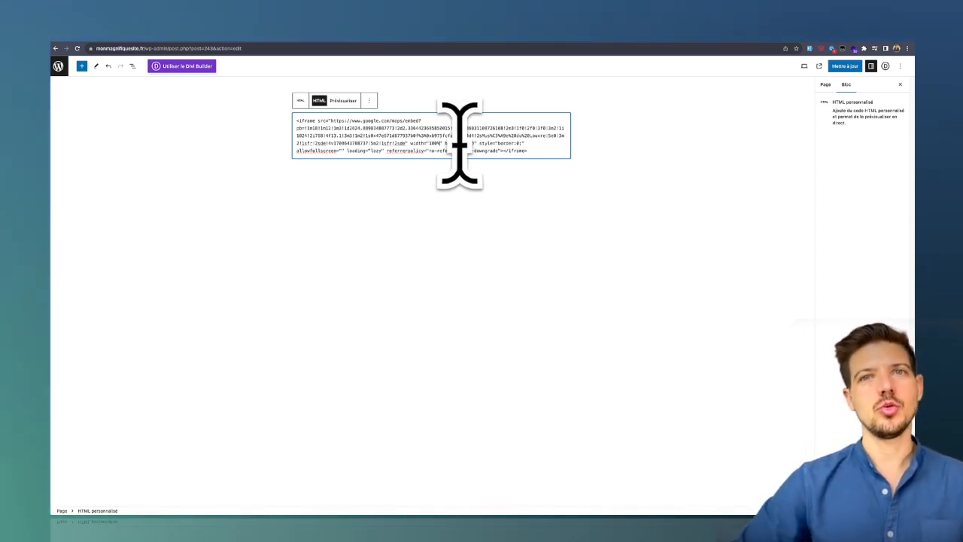
left_click(343, 100)
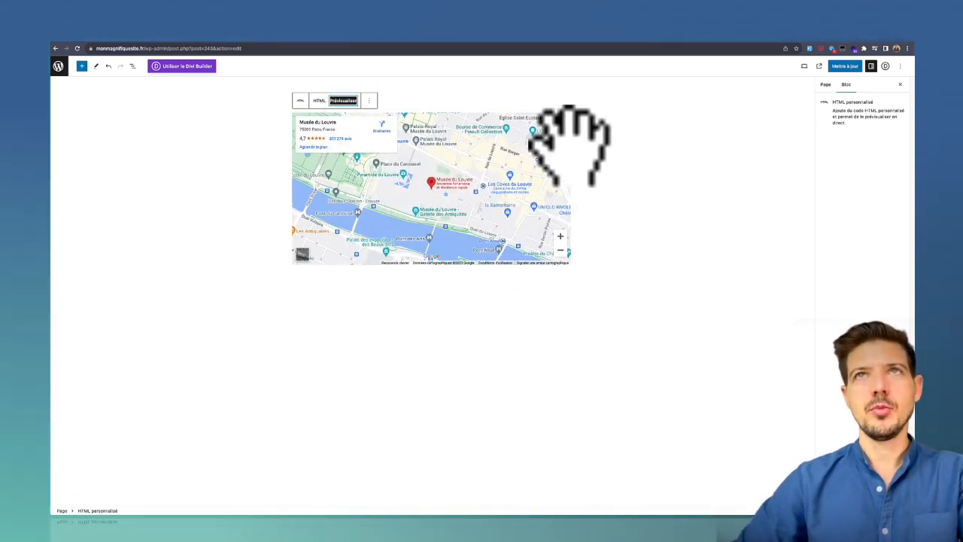
left_click_drag(576, 106, 589, 414)
mouse_move(287, 78)
left_mouse_down()
mouse_move(299, 329)
mouse_move(288, 444)
left_mouse_up()
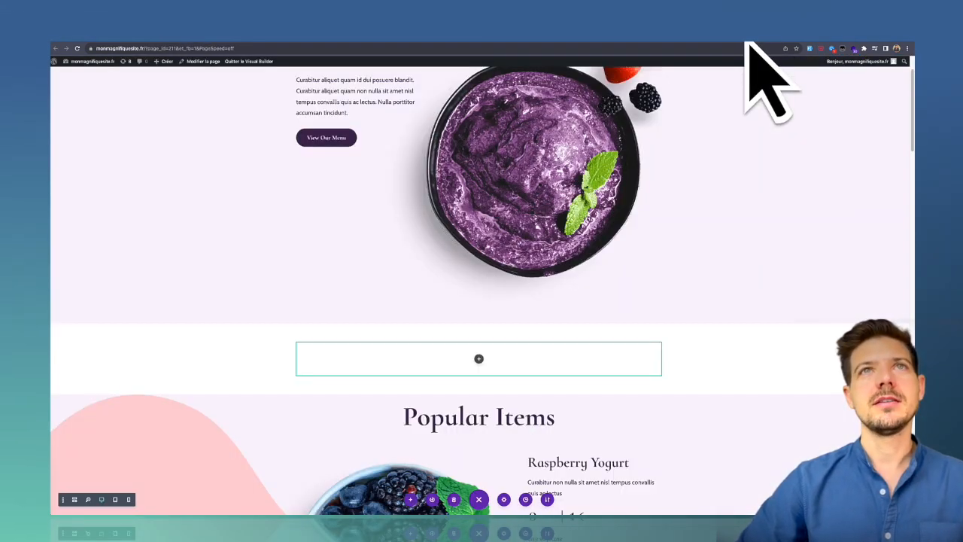
scroll(477, 248, "up", 2)
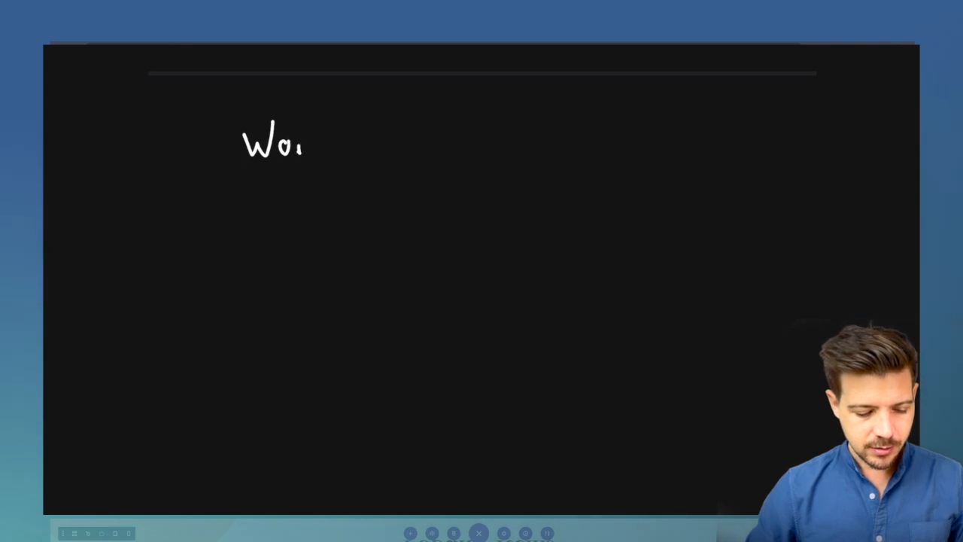
left_click_drag(299, 153, 307, 142)
left_click_drag(325, 146, 351, 187)
left_click_drag(357, 147, 381, 164)
left_click_drag(399, 146, 390, 164)
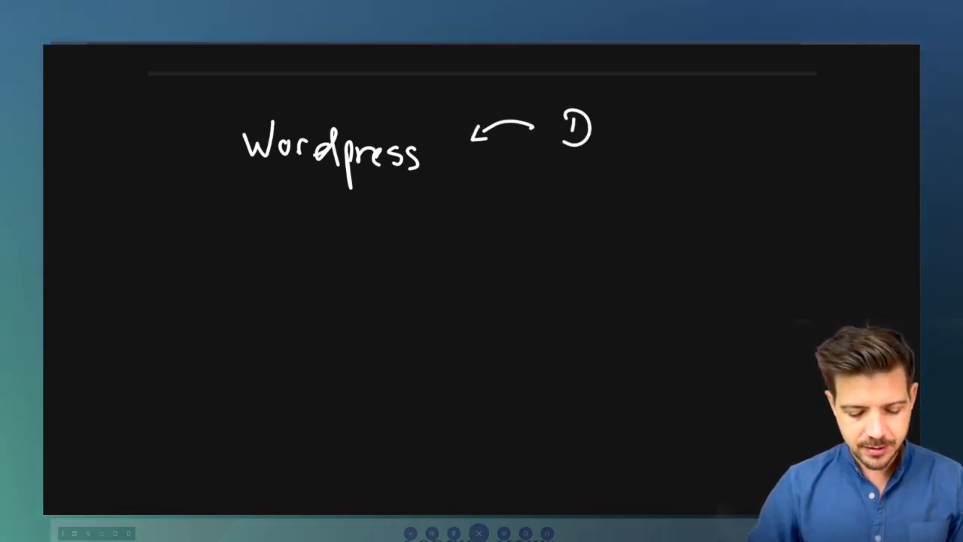
left_click_drag(606, 136, 618, 133)
left_click_drag(624, 138, 624, 147)
left_click(626, 126)
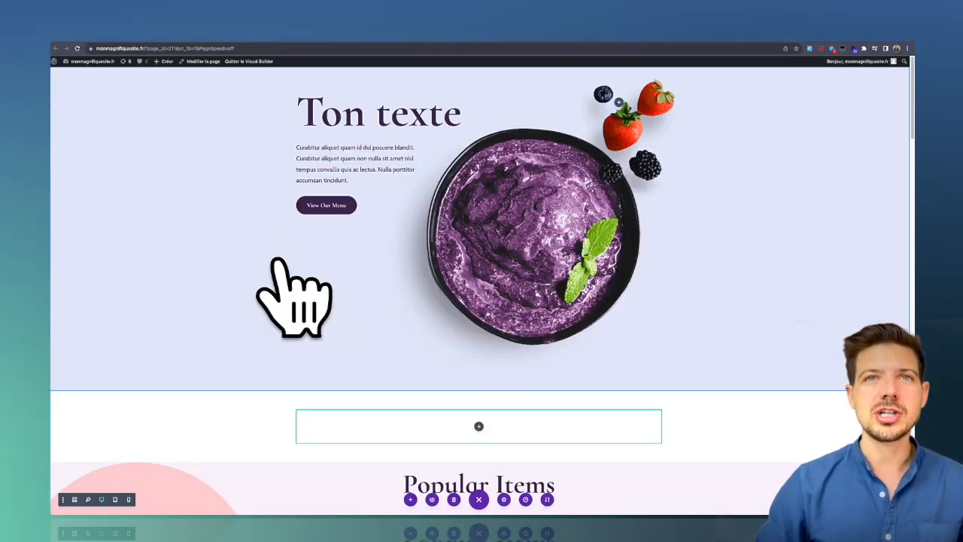
Look through the sections of the page in the Divi Visual Builder and return to the empty row above "Popular Items"
scroll(278, 259, "down", 6)
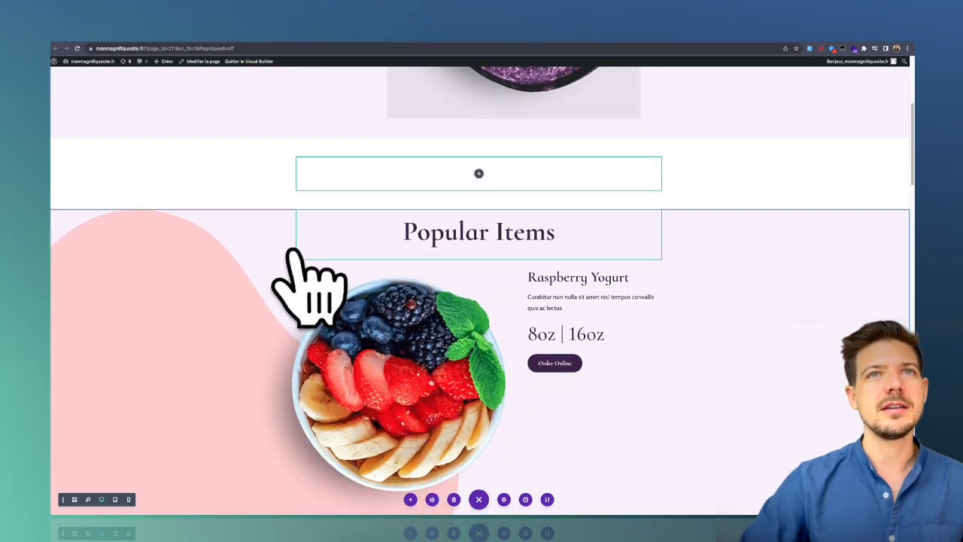
scroll(291, 254, "down", 3)
scroll(607, 333, "up", 5)
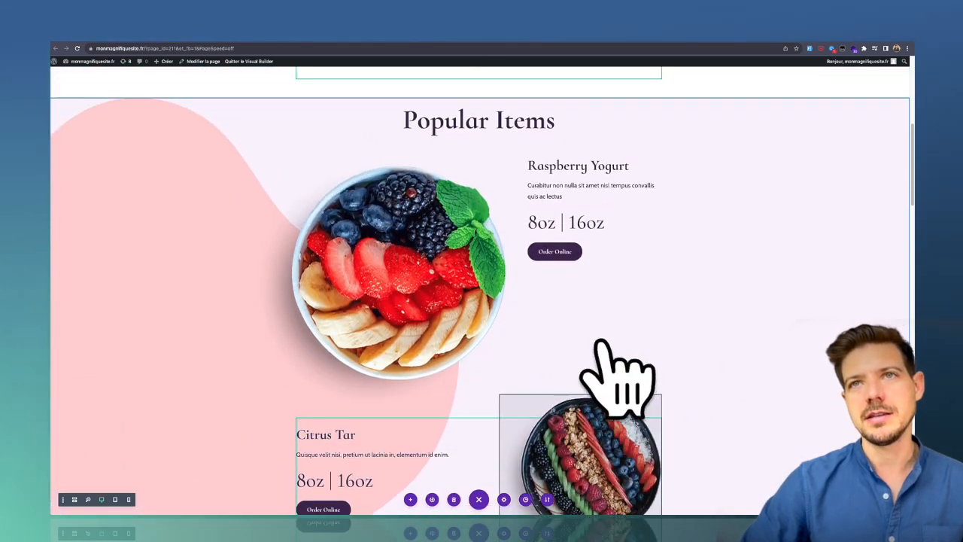
scroll(570, 368, "down", 10)
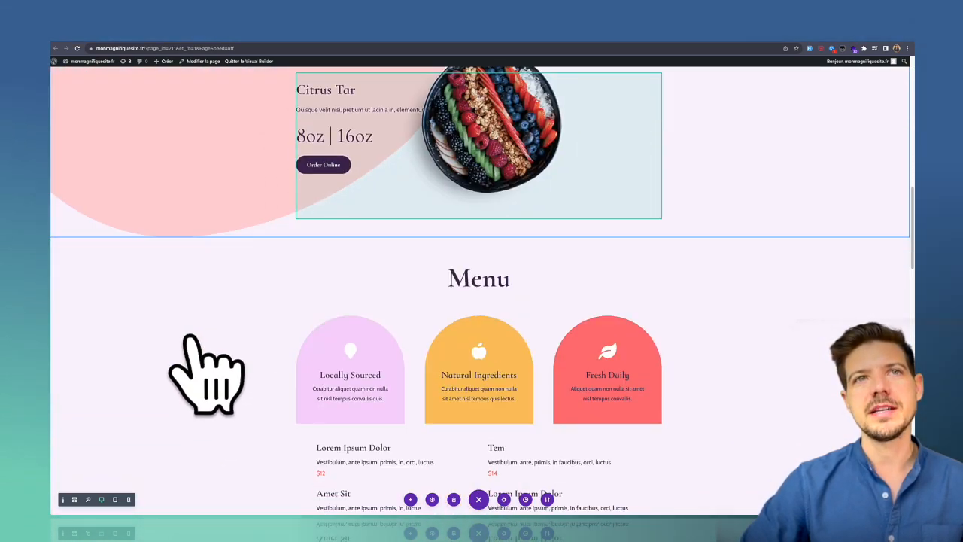
scroll(191, 336, "down", 6)
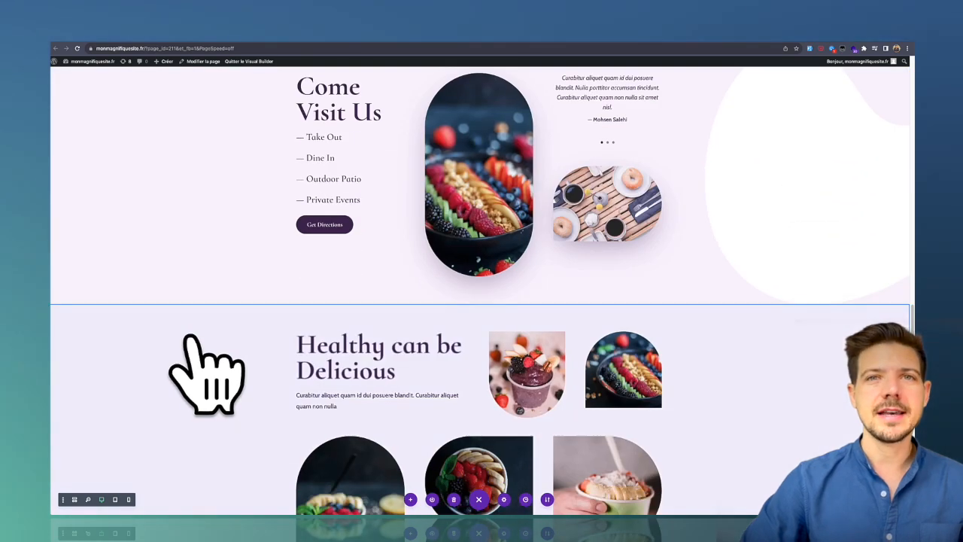
scroll(191, 337, "up", 2)
scroll(191, 337, "up", 1)
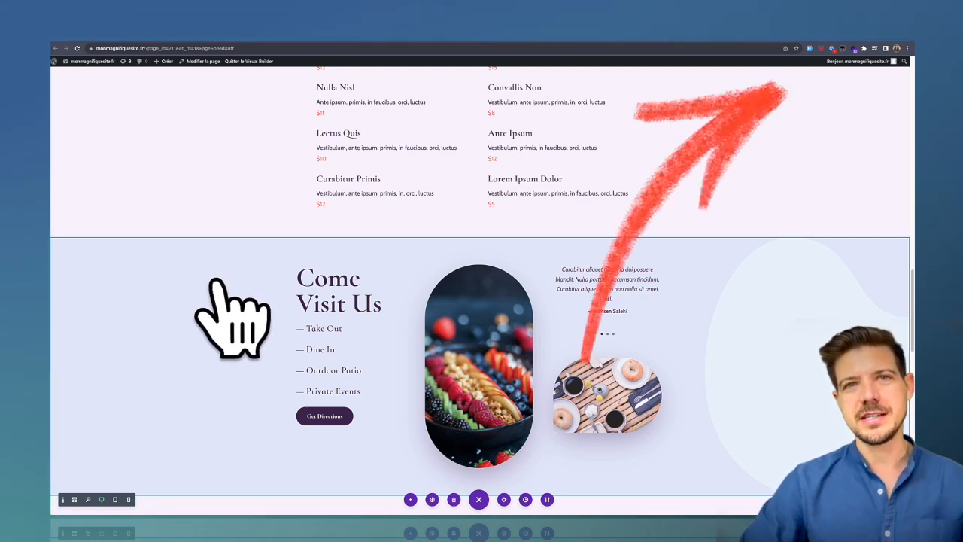
scroll(216, 281, "up", 10)
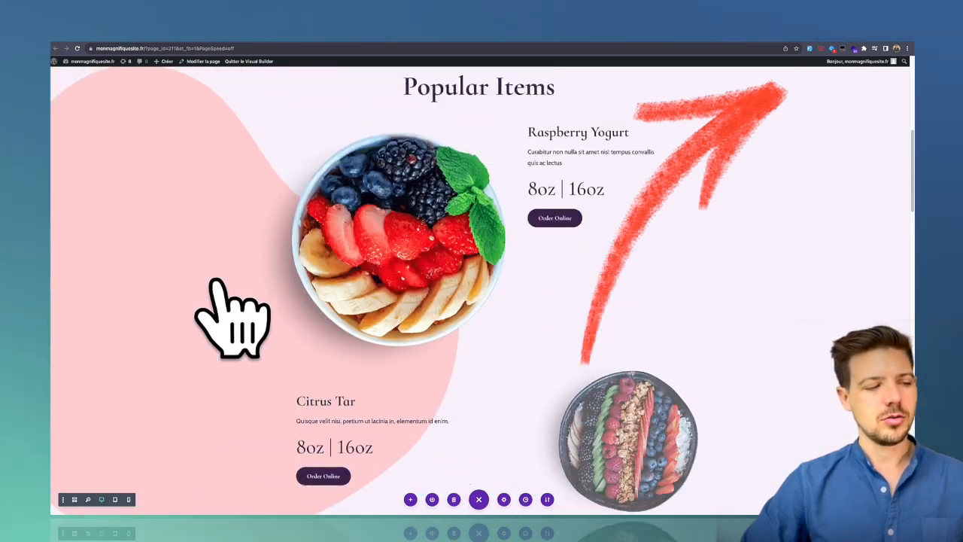
scroll(216, 281, "up", 3)
scroll(225, 312, "down", 4)
scroll(226, 312, "up", 4)
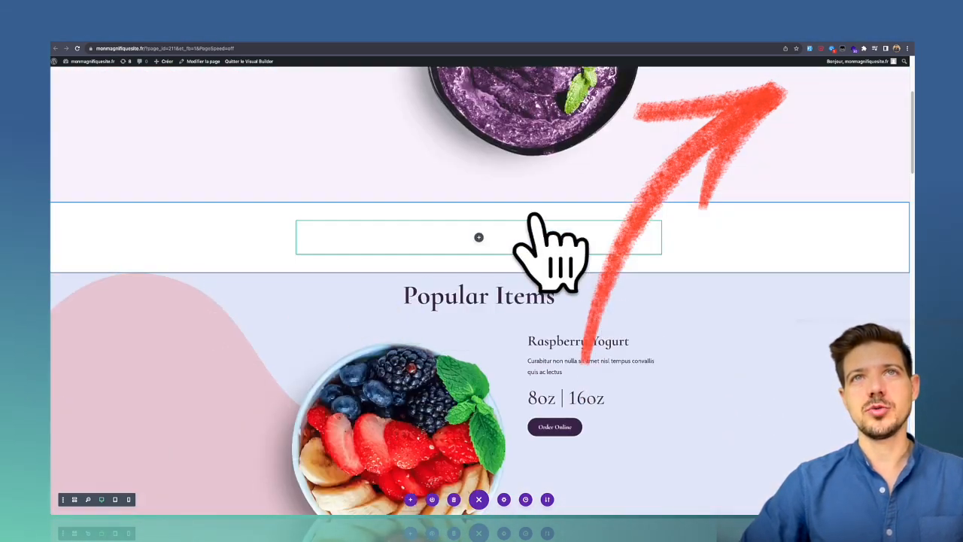
Insert a Code module in the empty row above "Popular Items" and paste the copied Google Maps embed code into it
left_click(478, 238)
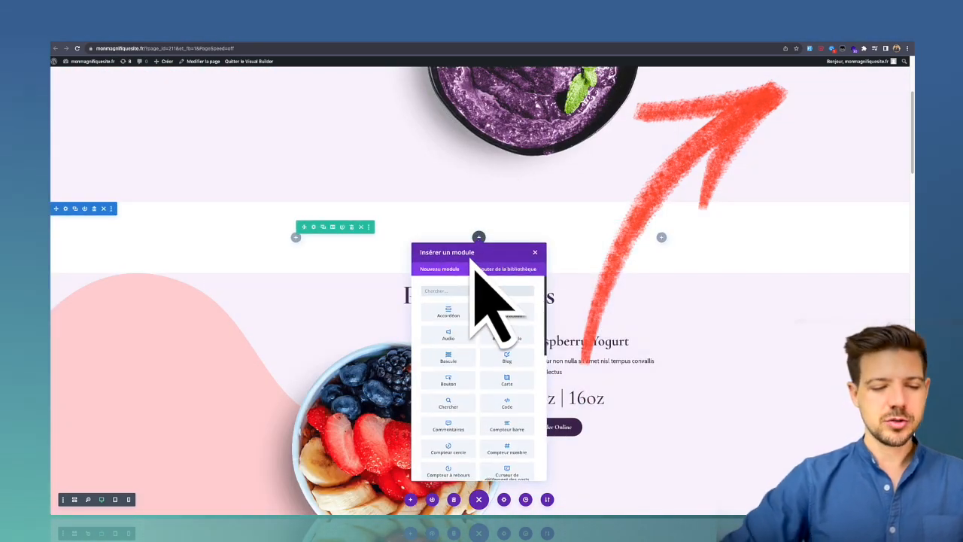
type("code")
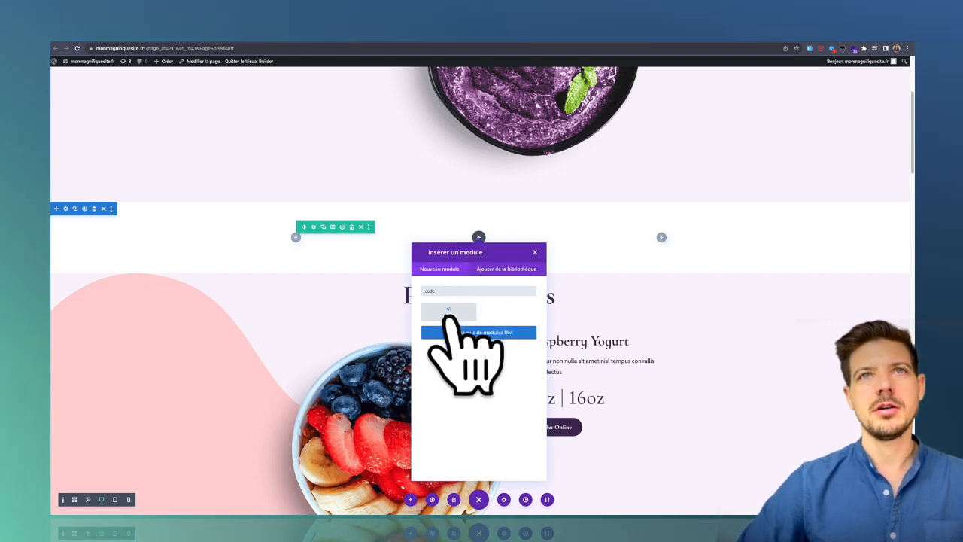
left_click(449, 312)
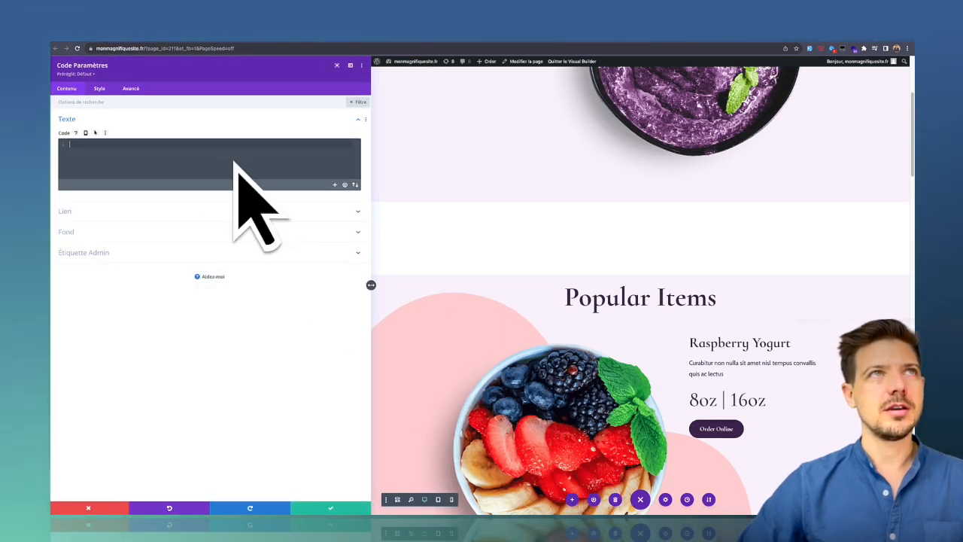
key("ctrl+v")
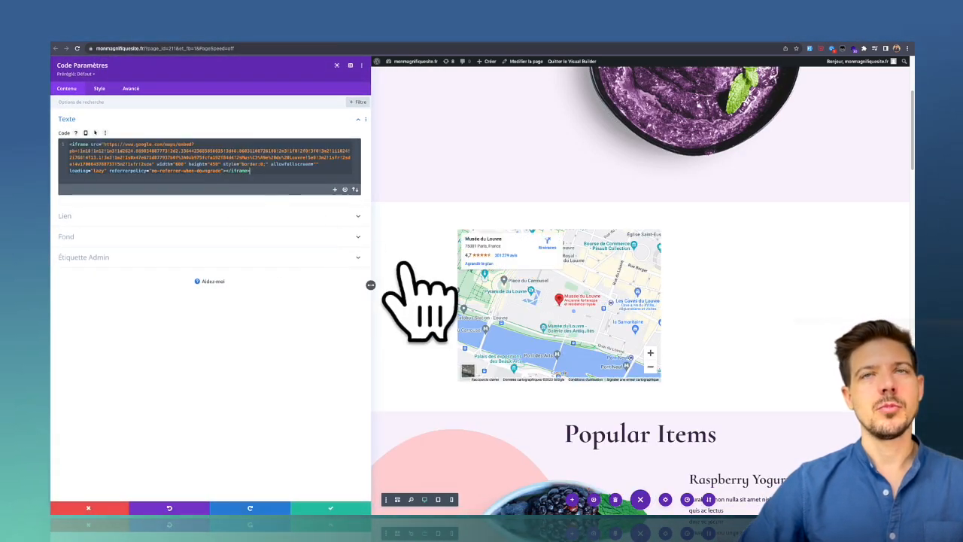
Set the map iframe's width to 100% and its height to 1250 in the module's code, and check the enlarged map on the page
key("ctrl+a")
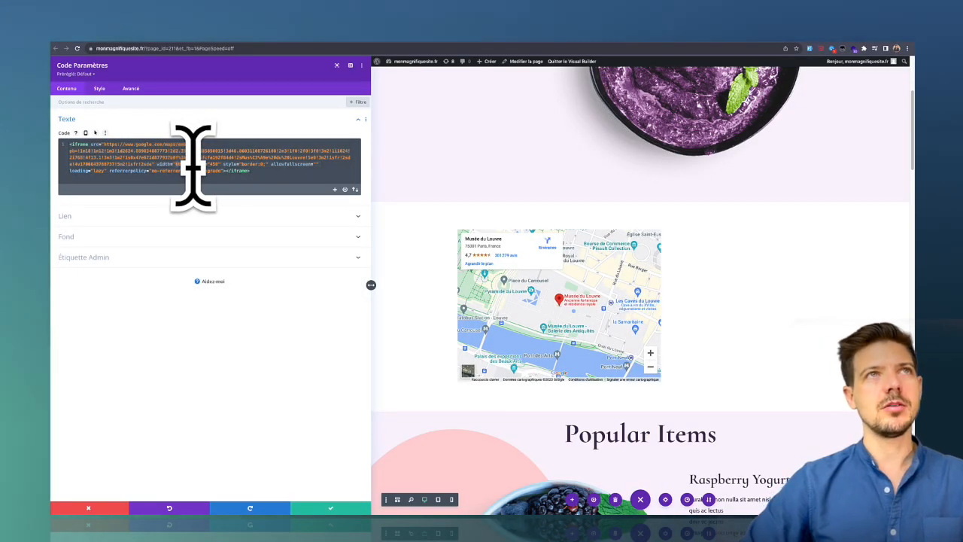
type("100%")
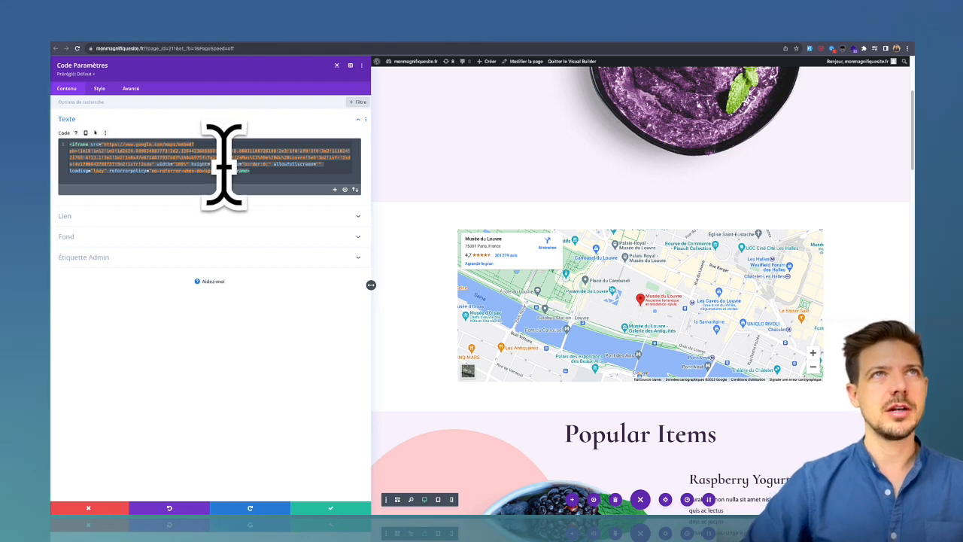
type("2")
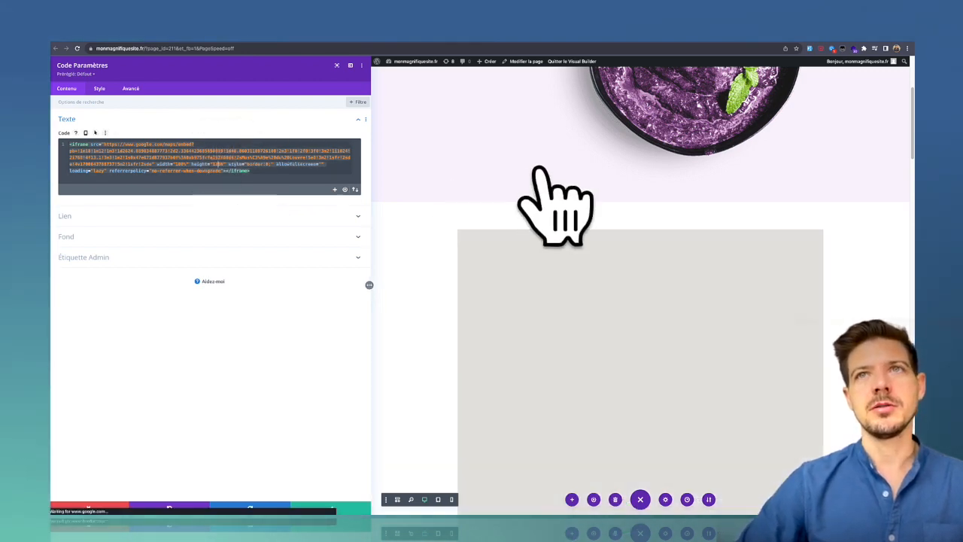
scroll(456, 173, "down", 4)
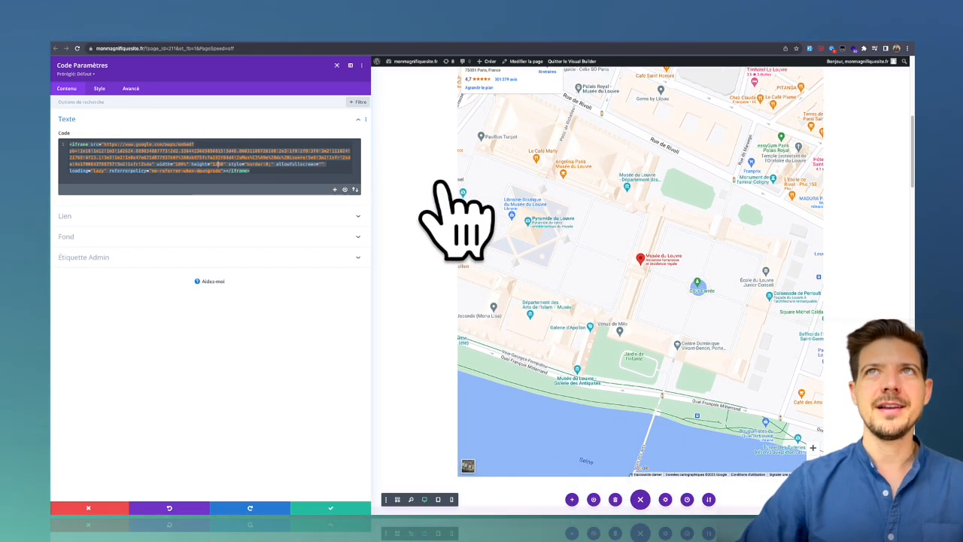
scroll(442, 185, "up", 2)
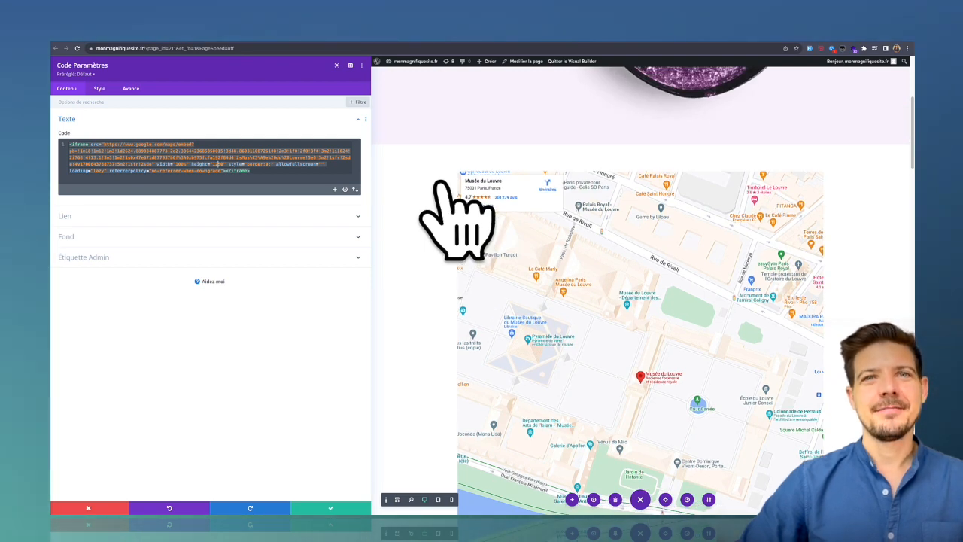
scroll(442, 184, "down", 1)
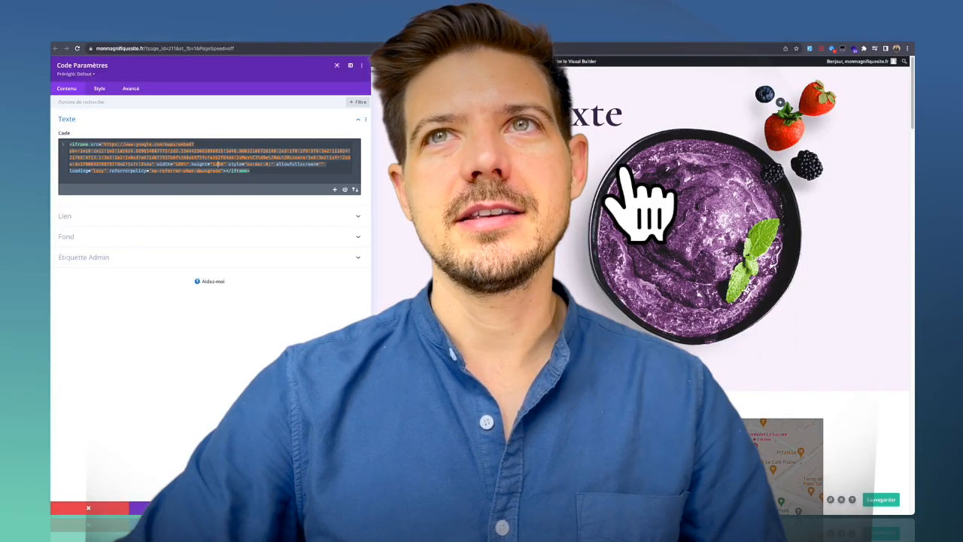
scroll(634, 209, "down", 10)
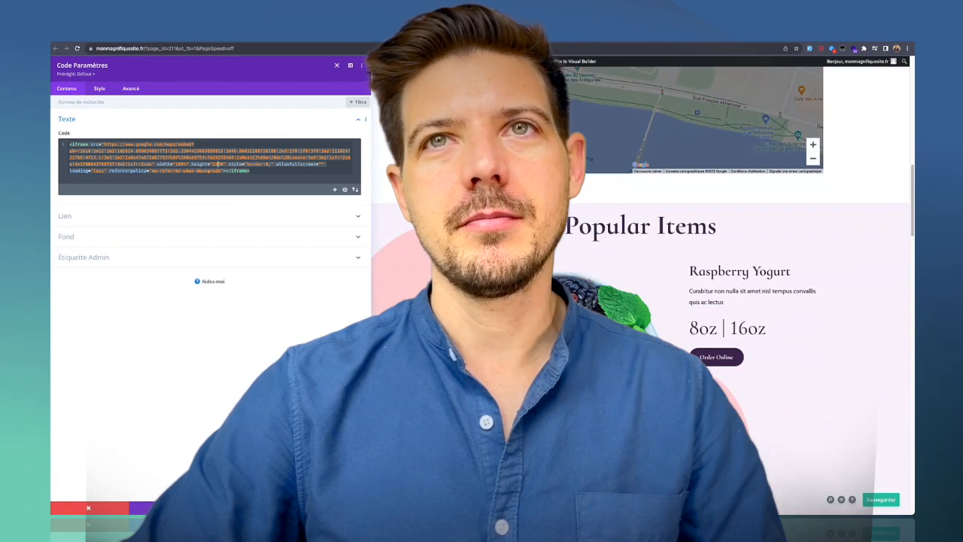
scroll(639, 263, "down", 15)
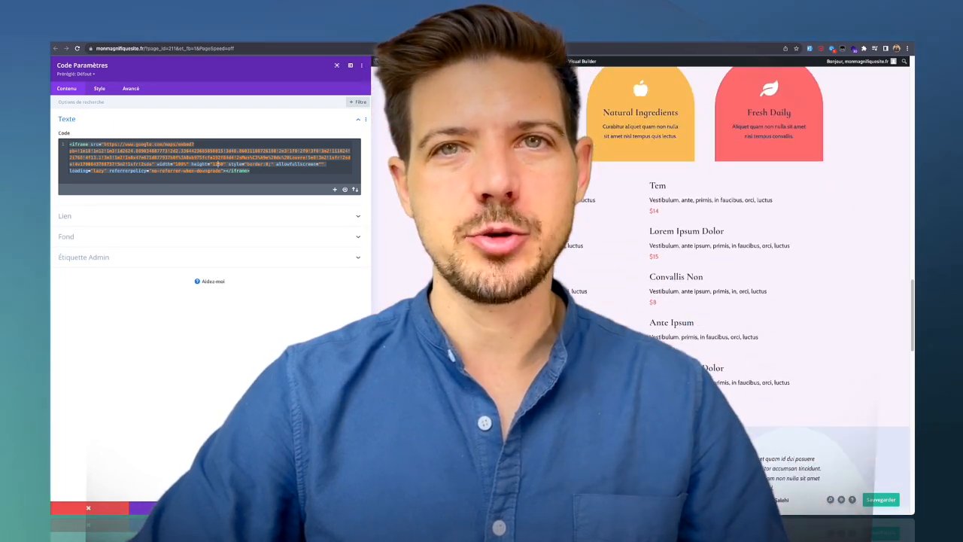
scroll(714, 286, "down", 15)
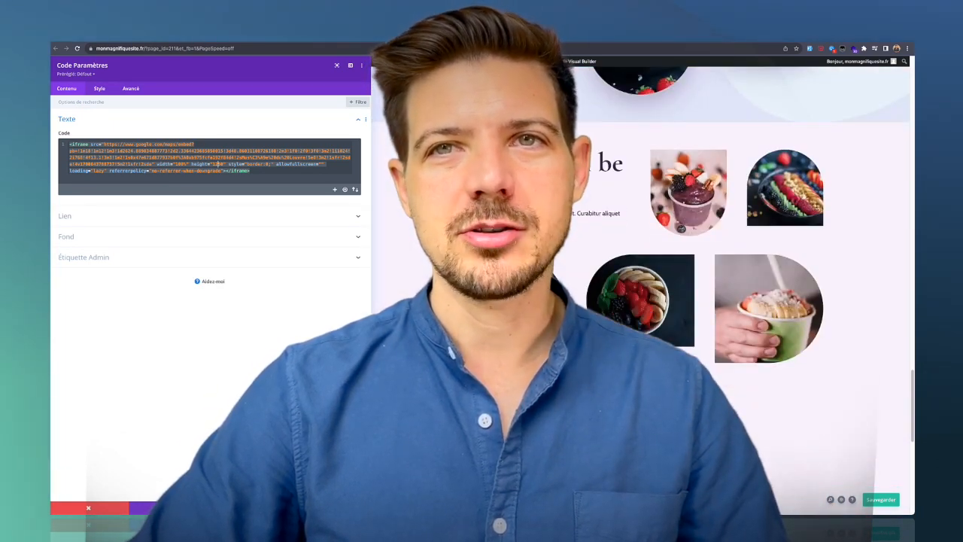